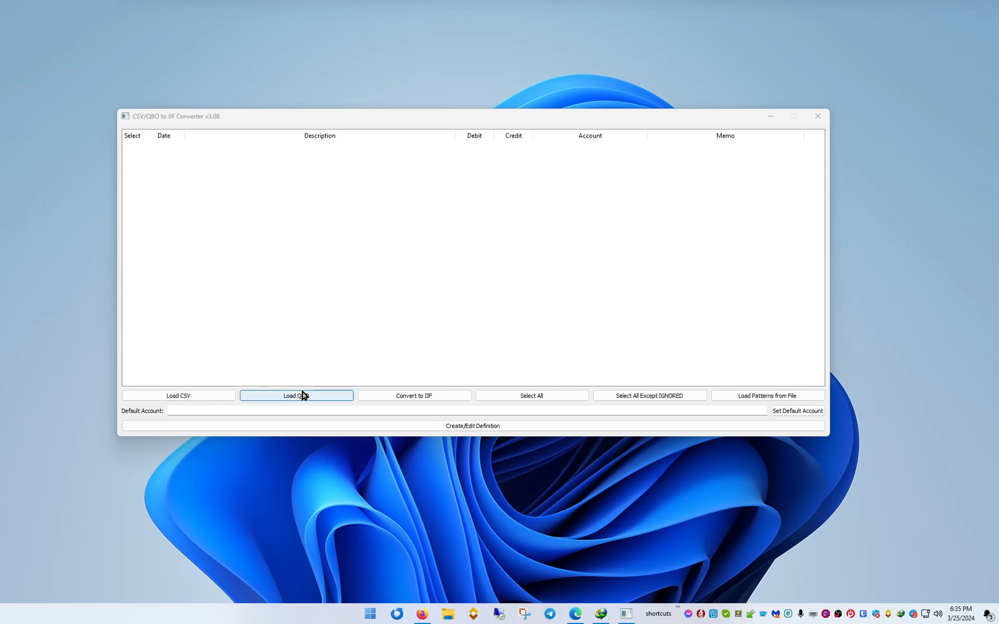
Load Demo.csv from the test folder on the Desktop into the converter.
left_click(208, 399)
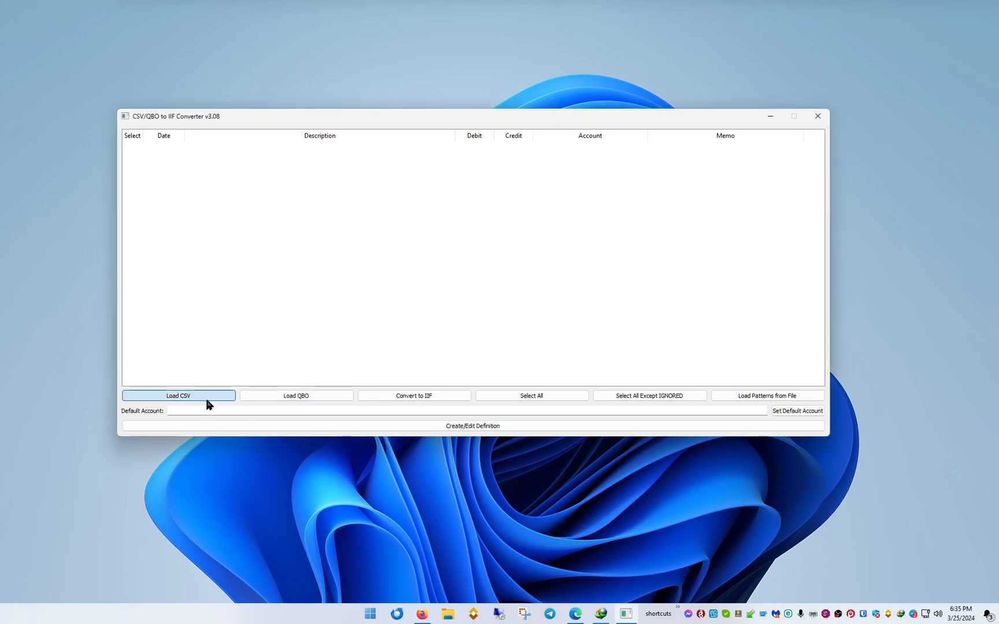
scroll(204, 359, "up", 4)
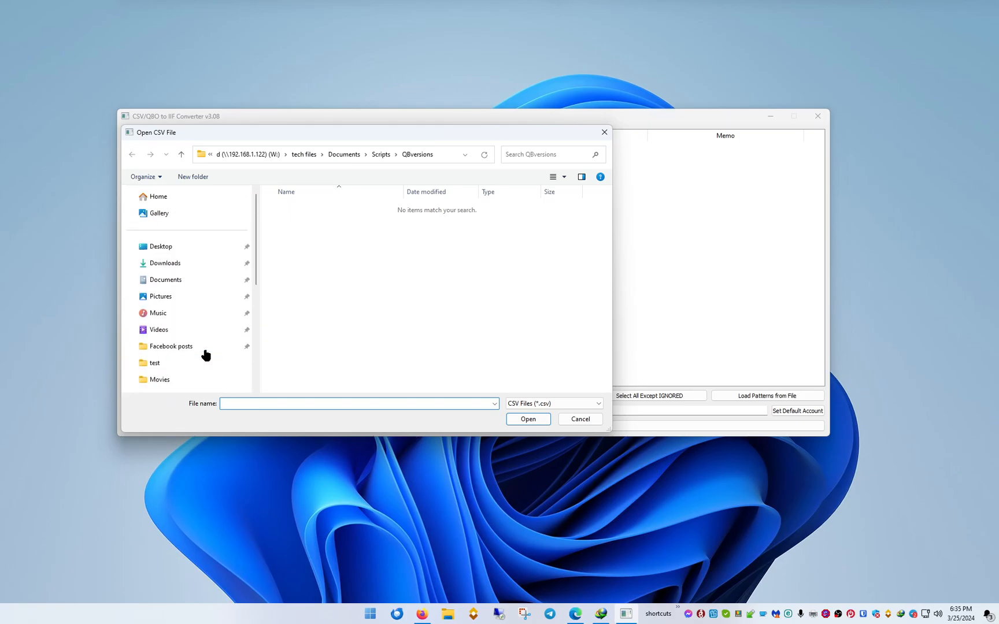
scroll(182, 286, "down", 2)
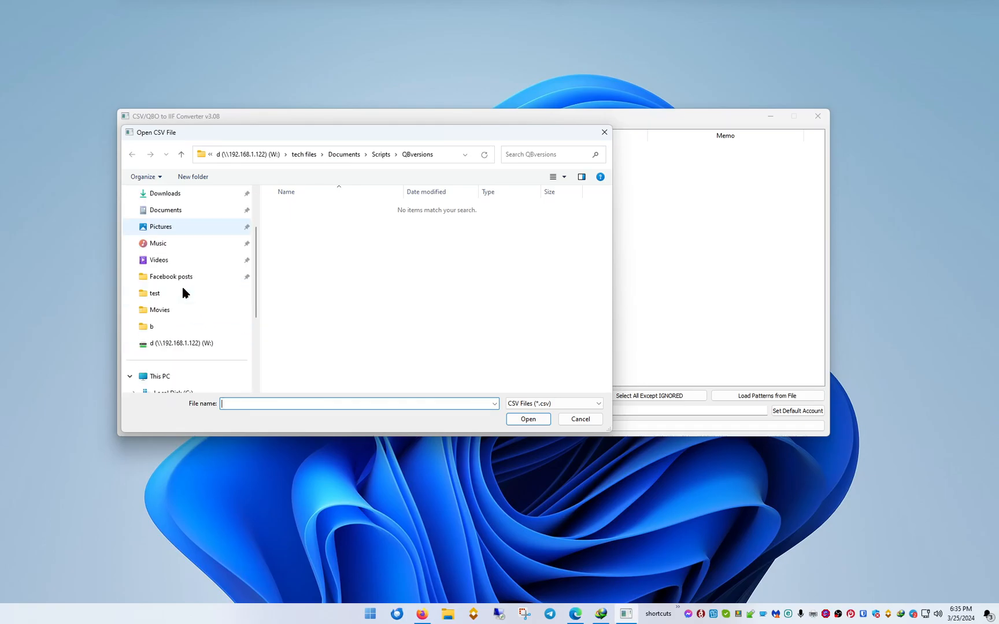
left_click(169, 293)
scroll(397, 289, "down", 2)
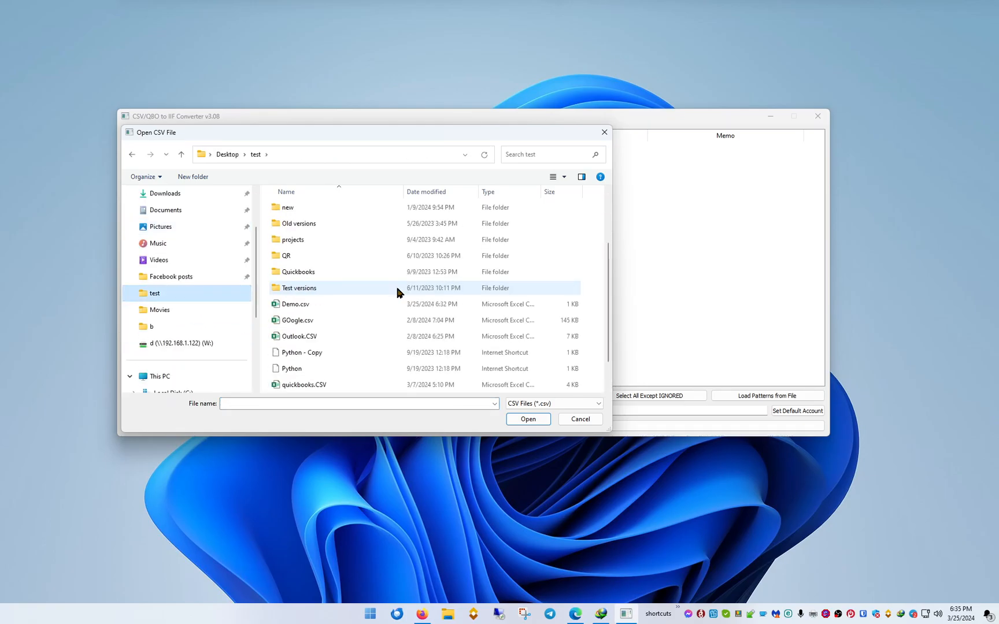
double_click(317, 305)
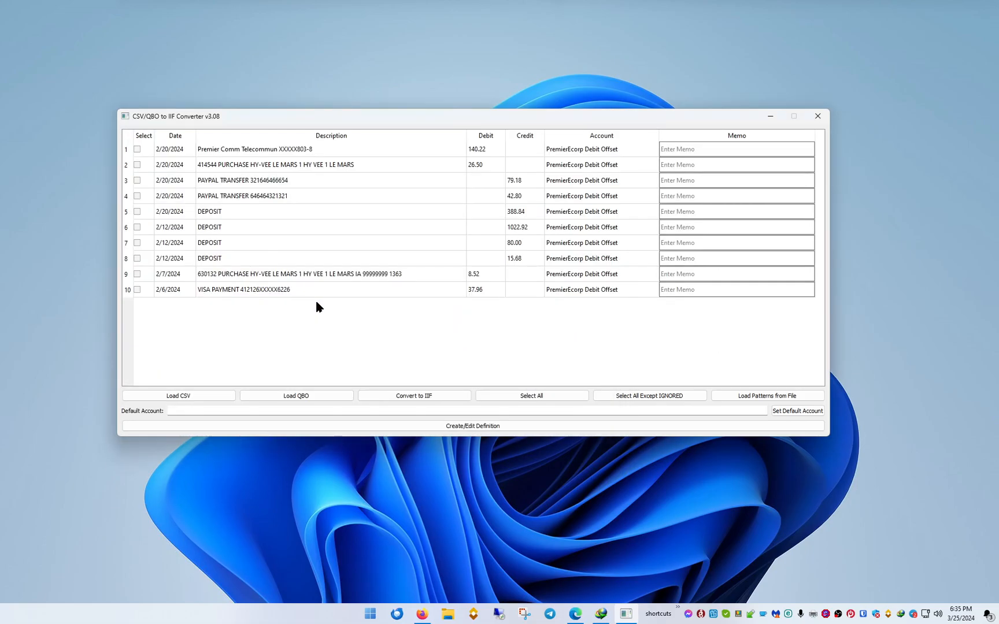
left_click_drag(422, 120, 409, 118)
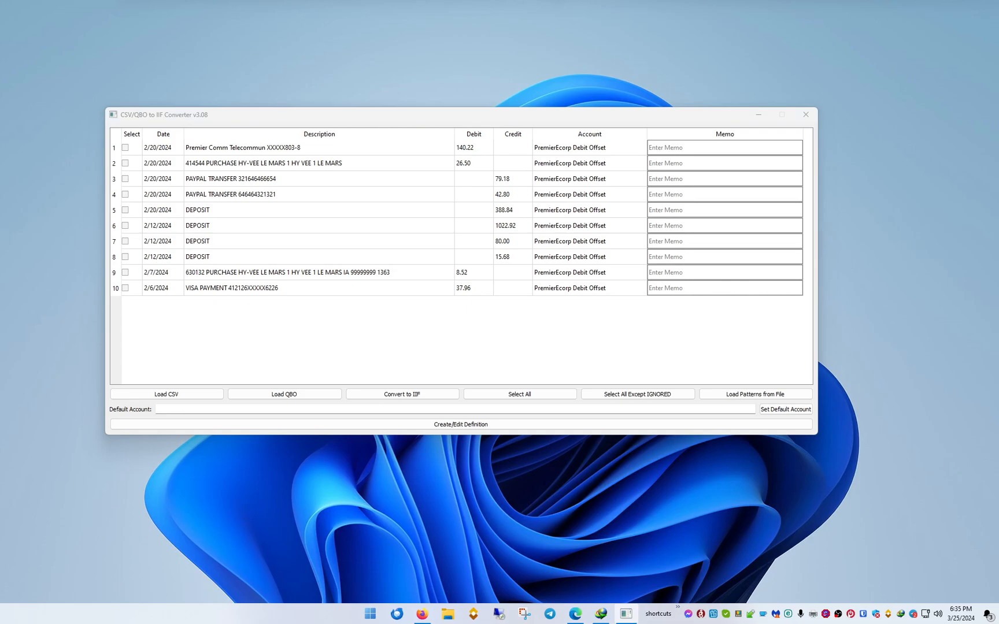
Select all loaded transactions and set the default account to Personal Checking.
left_click(494, 397)
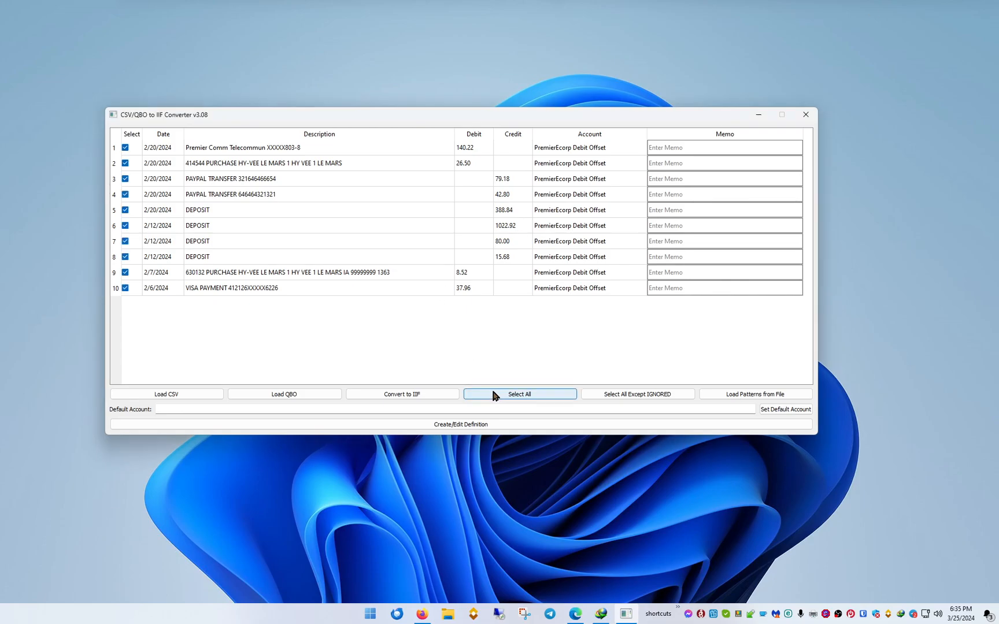
left_click(437, 408)
type("Personal Checking")
left_click(764, 412)
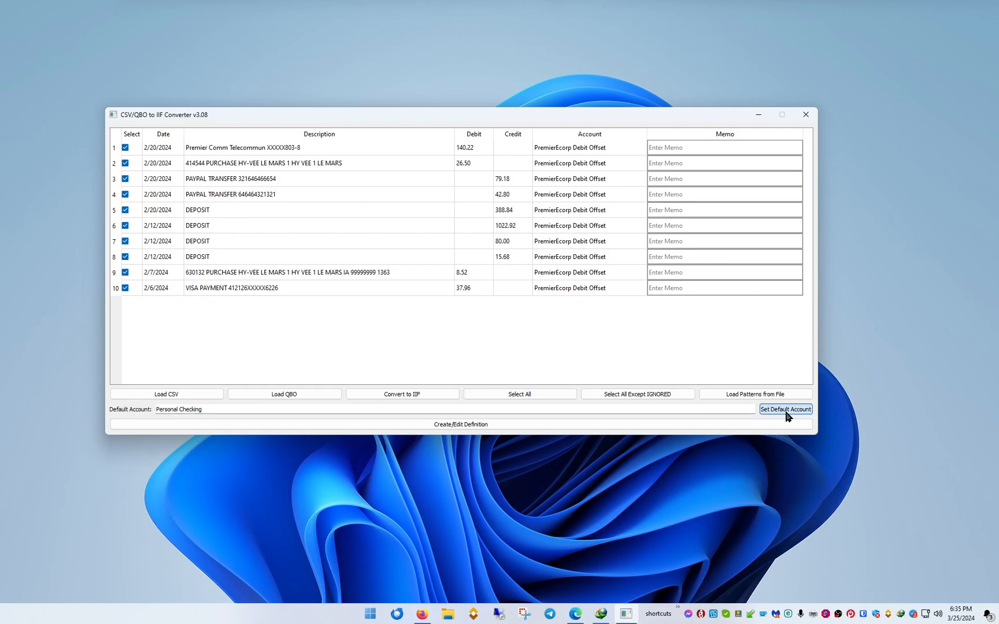
left_click(407, 399)
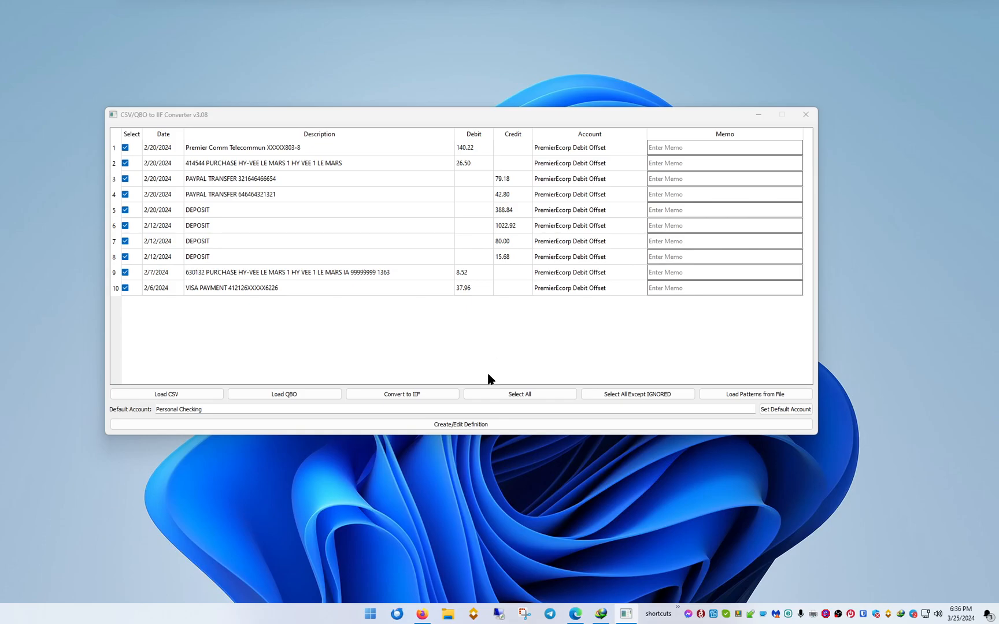
Create a new JSON definition file named Demo in the Documents folder and place its editor below the transaction rows.
left_click(464, 430)
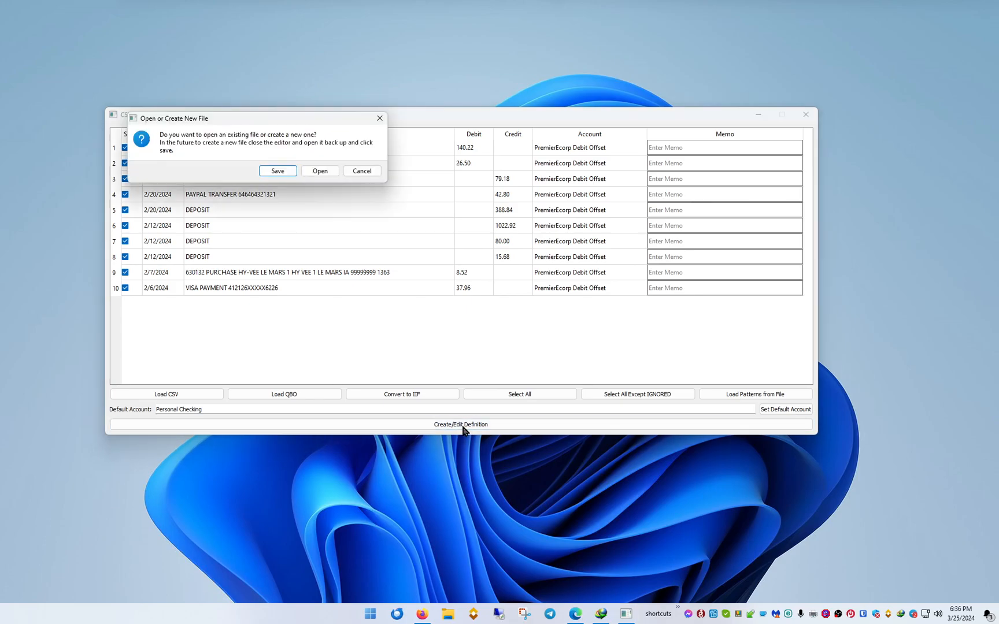
left_click(277, 172)
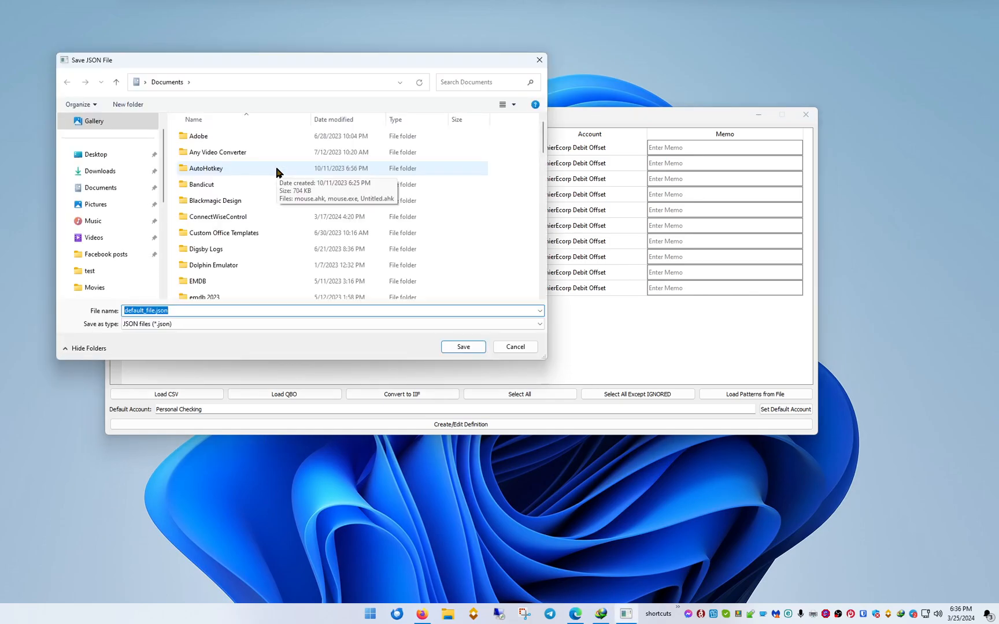
type("Demo")
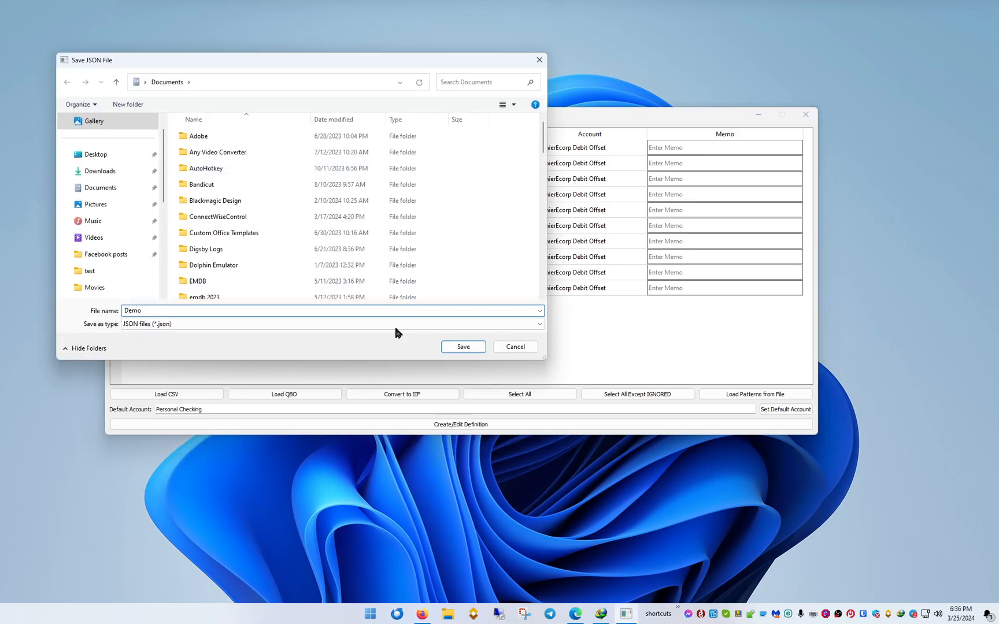
left_click(463, 347)
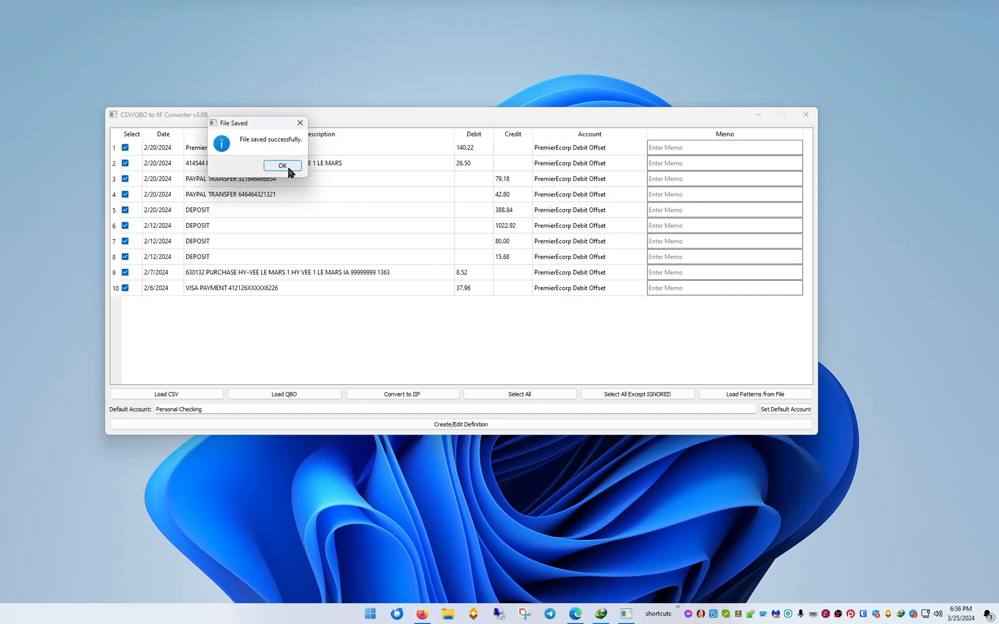
left_click(281, 101)
left_click_drag(342, 45, 538, 320)
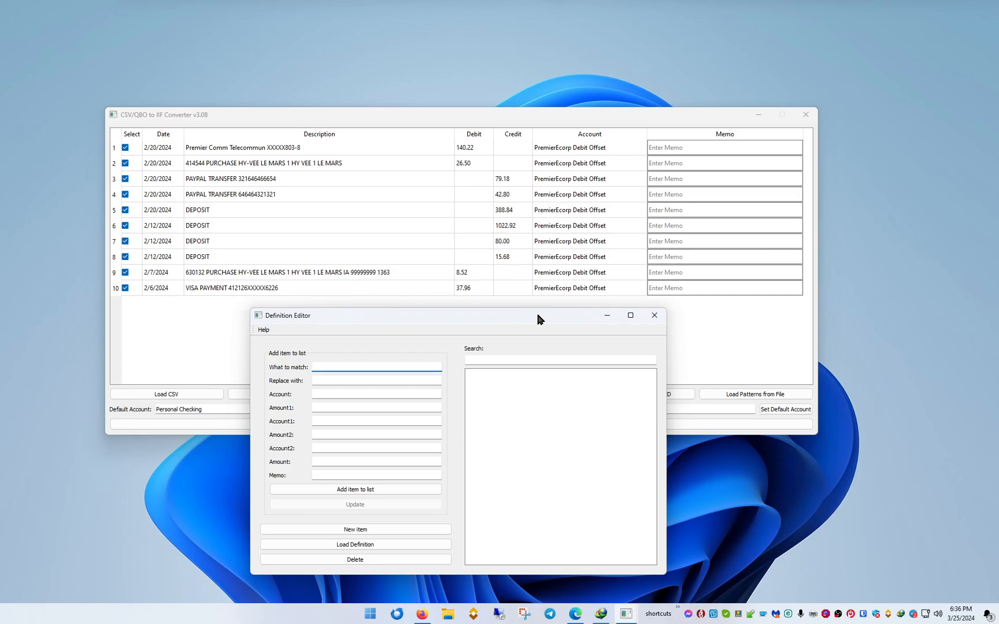
Copy HY-VEE LE MARS from the second transaction's description into the definition's match text.
left_click(242, 166)
double_click(242, 166)
left_click_drag(285, 164, 240, 166)
key("ctrl+c")
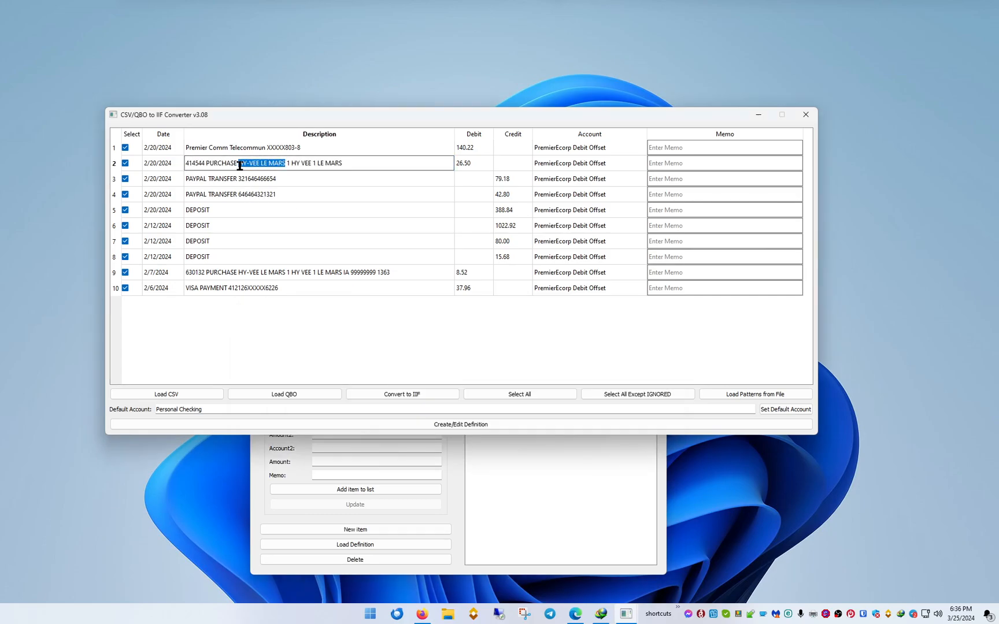
left_click(519, 513)
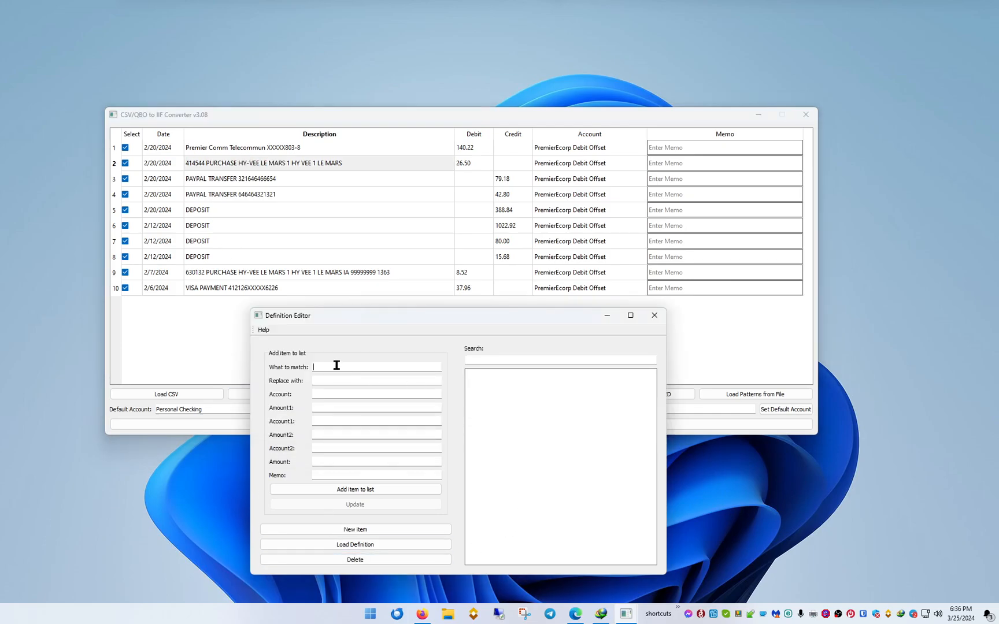
key("ctrl+v")
Set the replacement name to HYVEE and add the item to the list with the PremierEcorp Debit Offset account.
left_click(345, 381)
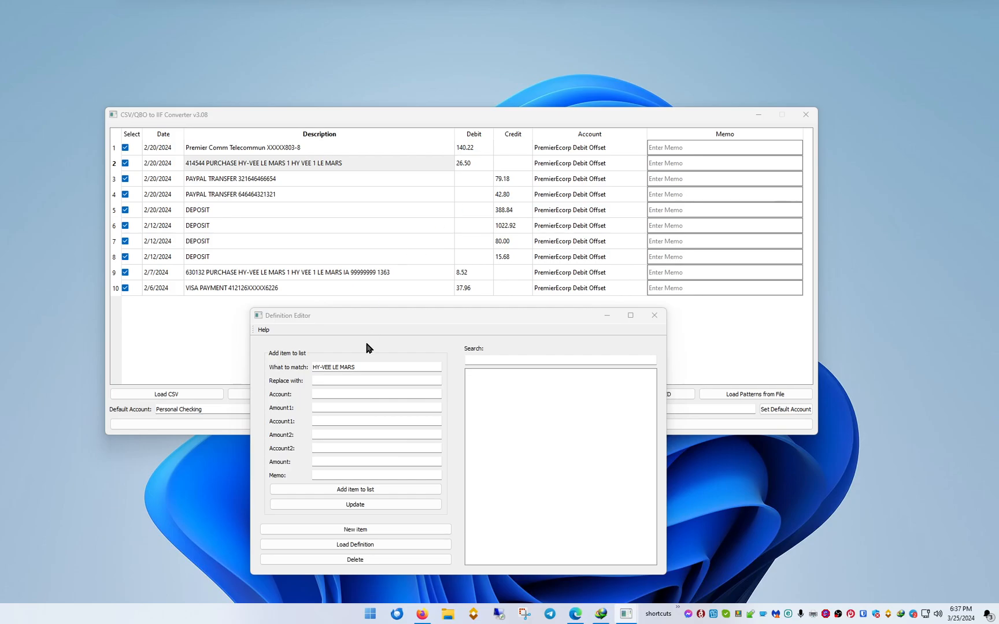
left_click(352, 381)
type("HYVEE")
left_click(352, 382)
left_click(351, 393)
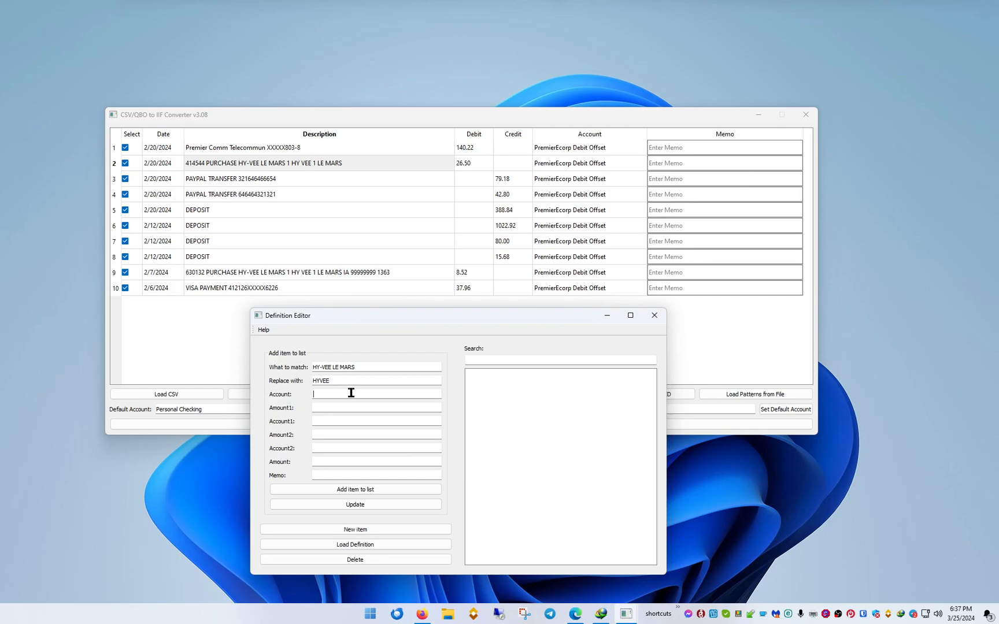
left_click(351, 393)
left_click(382, 491)
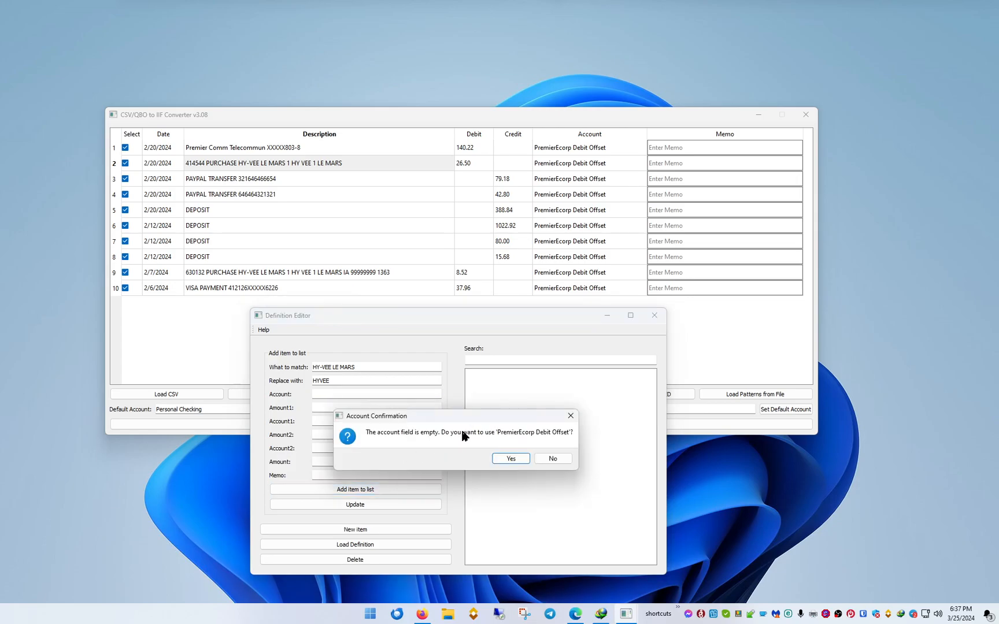
left_click(508, 459)
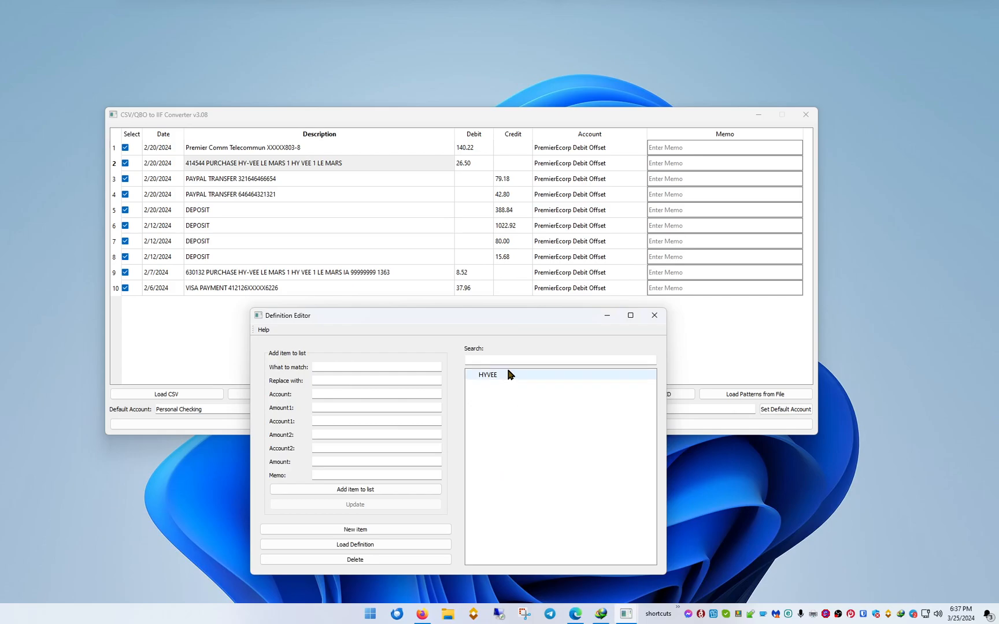
Copy PAYPAL TRANSFER from the fourth transaction's description into the match text of a new definition item.
double_click(215, 195)
left_click(237, 195)
left_click_drag(237, 196, 147, 195)
key("ctrl+c")
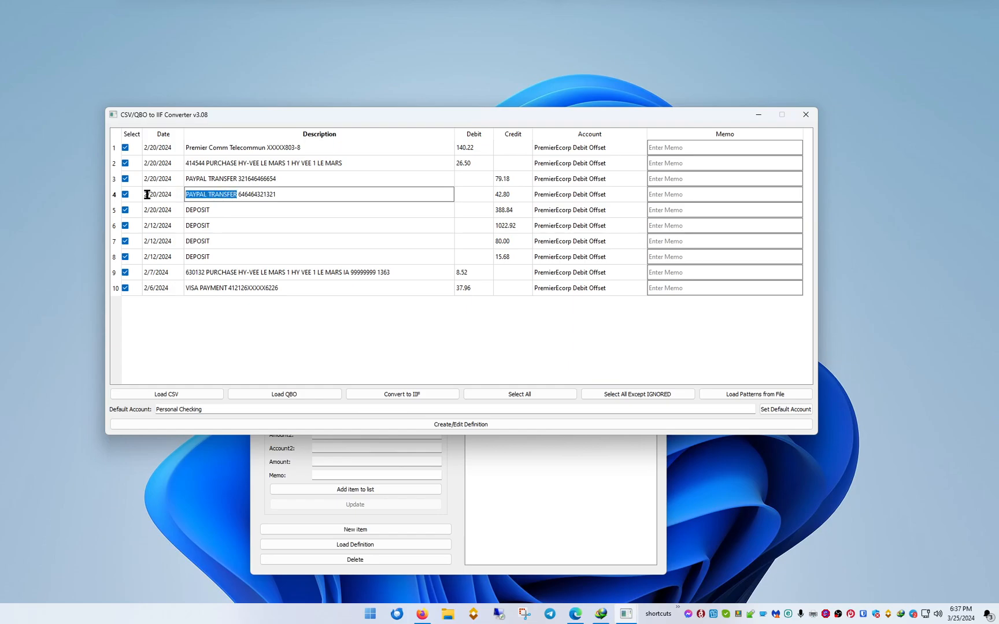
left_click(588, 499)
left_click(408, 367)
key("ctrl+v")
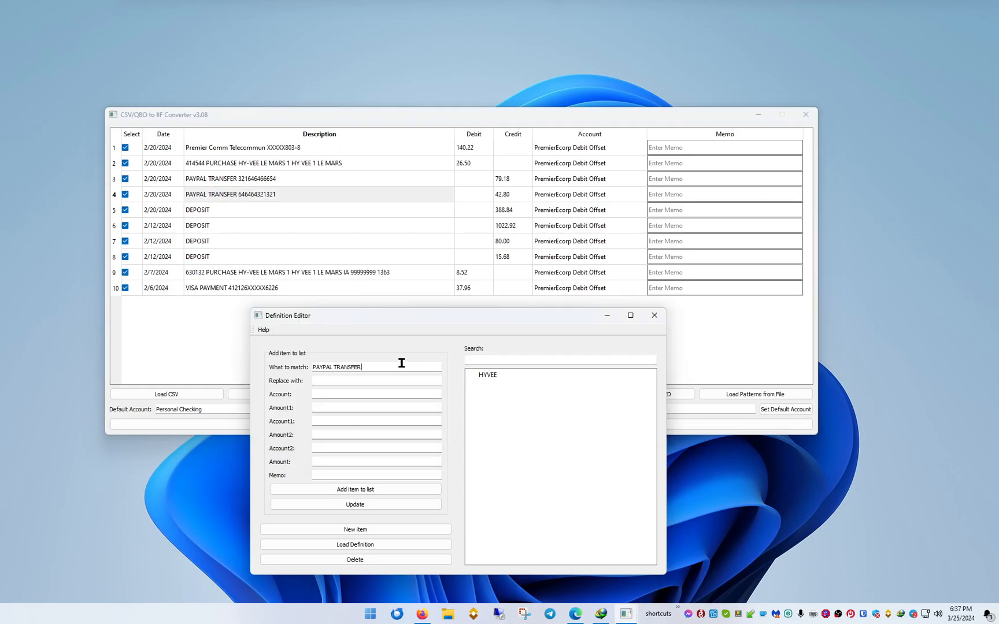
Set the replacement name to PayPal, paste in its account, and add the item to the definition list.
left_click(349, 380)
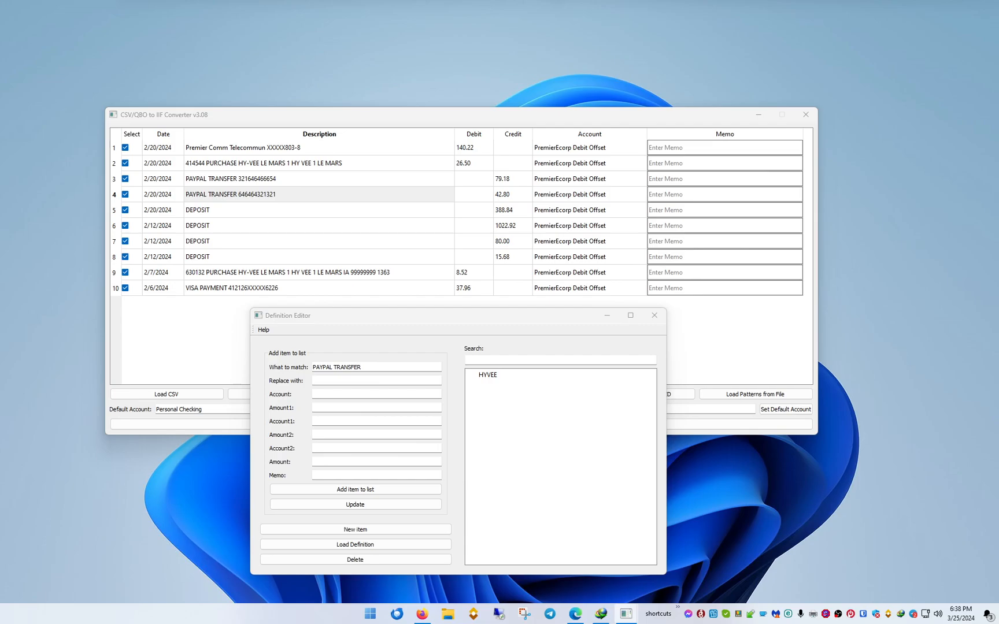
left_click(333, 380)
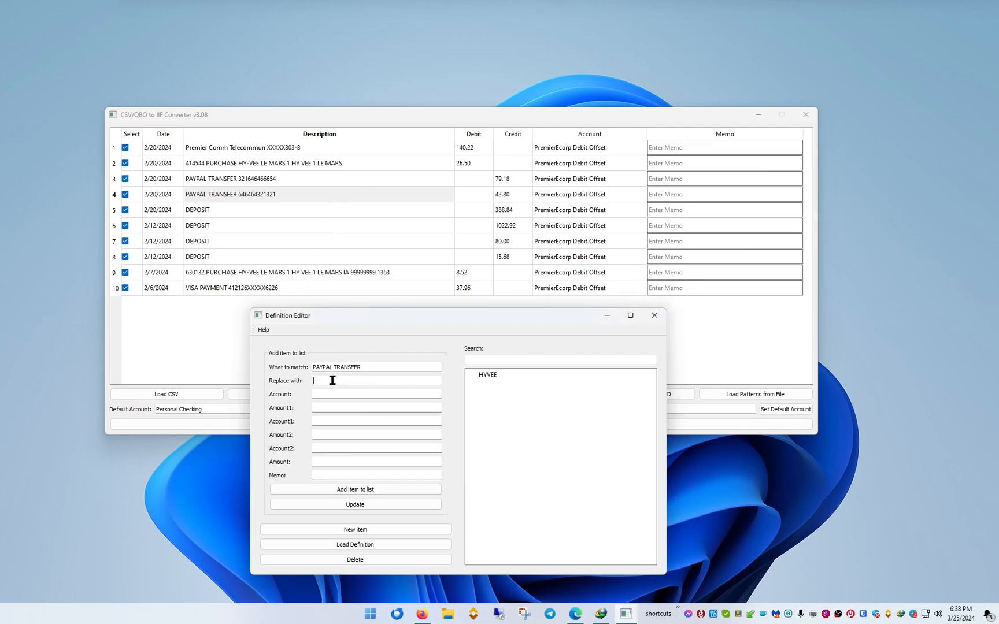
type("PayPal")
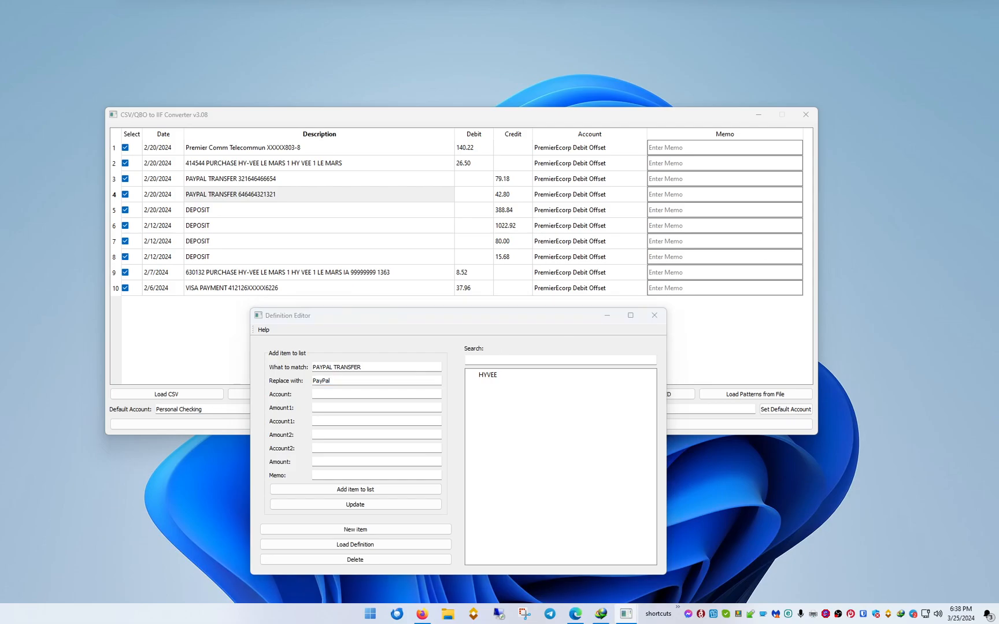
left_click(371, 393)
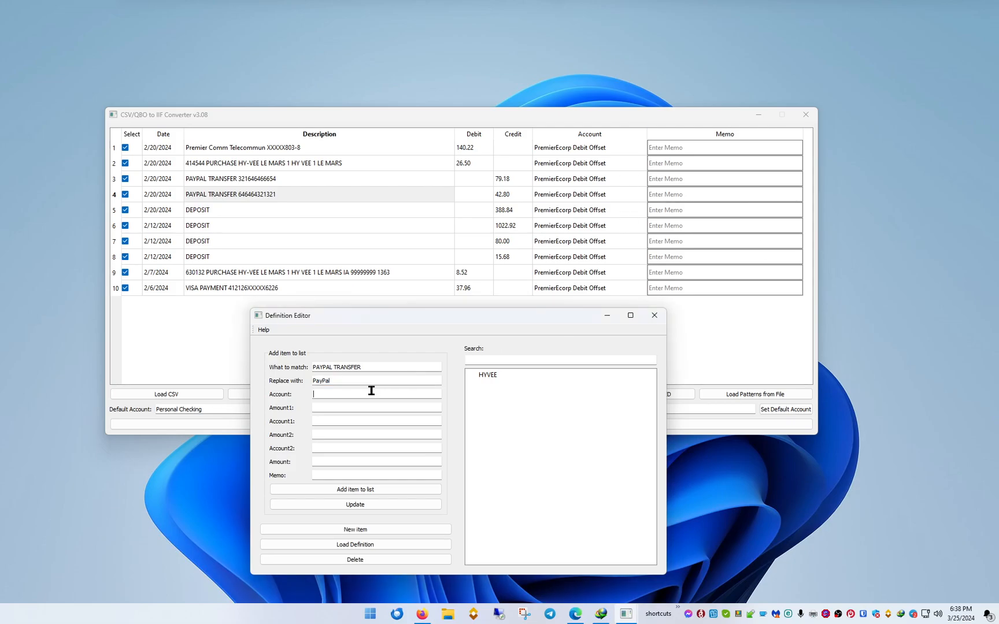
type("Online Payment Services:PayPal")
left_click(402, 493)
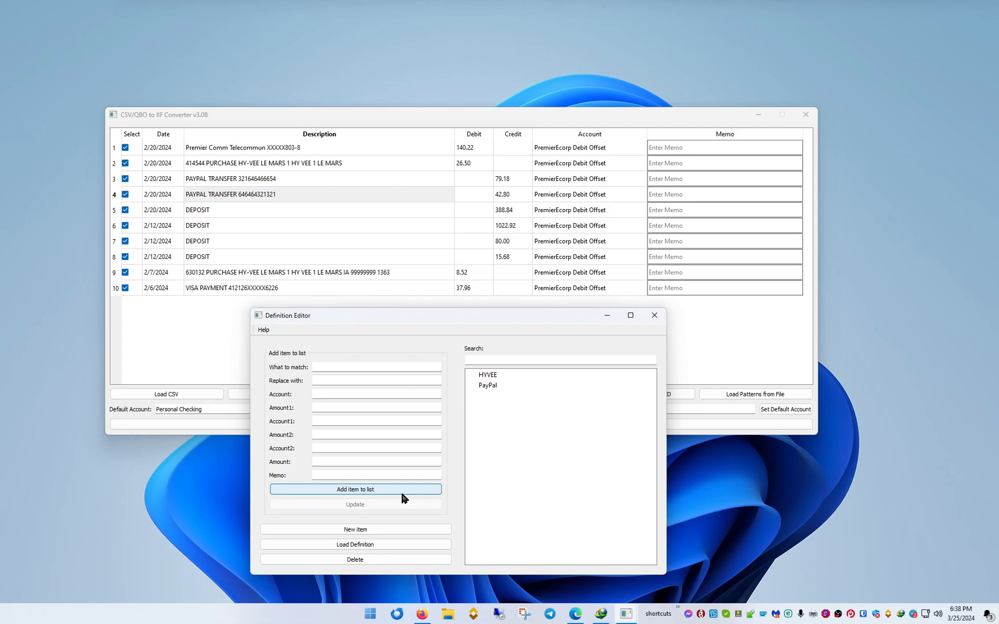
Copy Premier Comm from the first transaction into a new item's match text and set its replacement to Premier Communications.
double_click(240, 148)
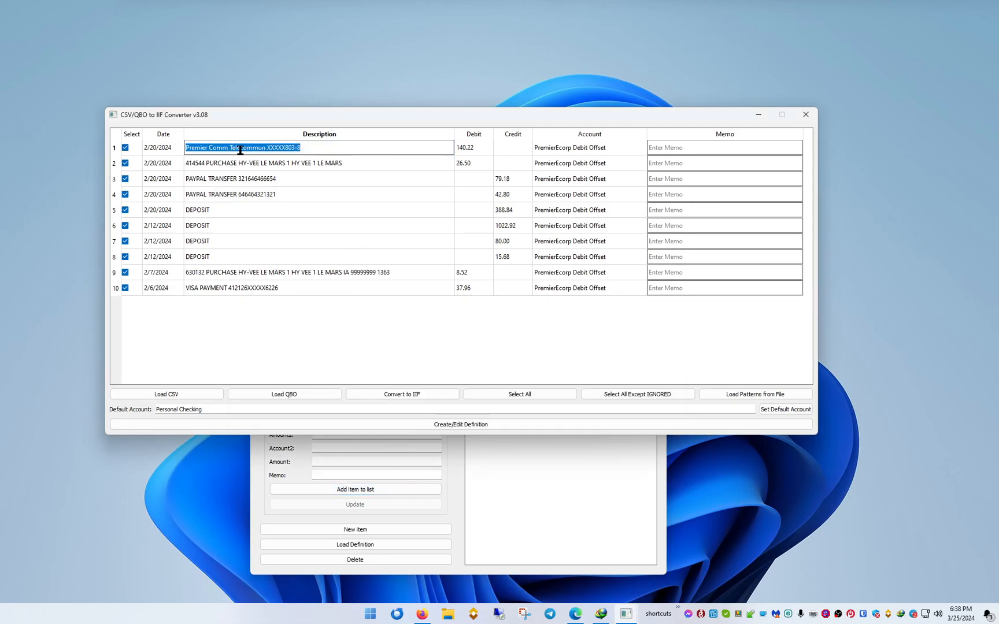
left_click_drag(229, 148, 167, 149)
left_click(230, 149)
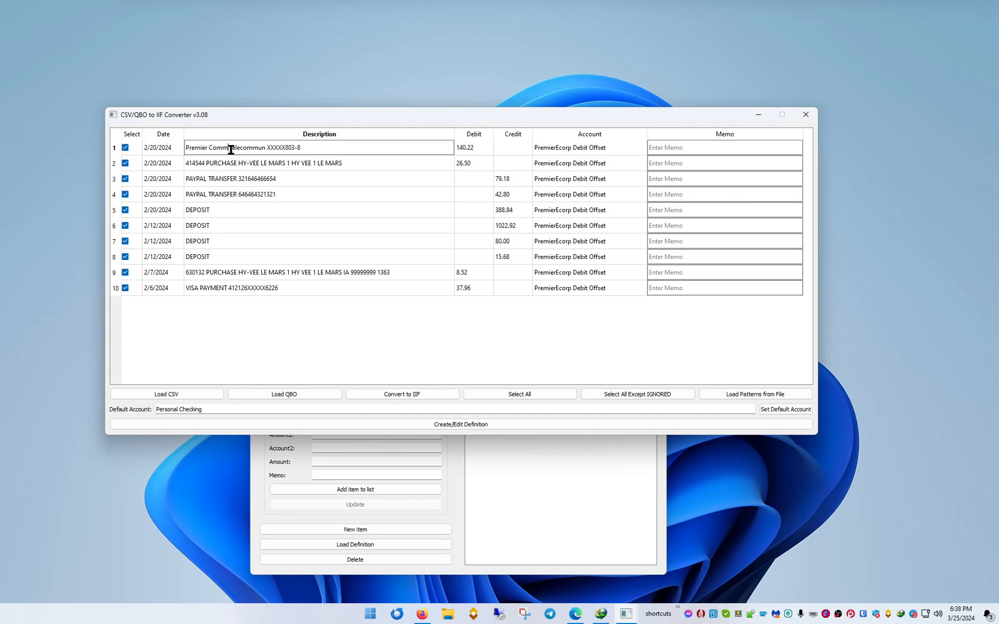
left_click_drag(230, 148, 169, 153)
key("ctrl+c")
left_click(538, 531)
left_click(338, 367)
key("ctrl+v")
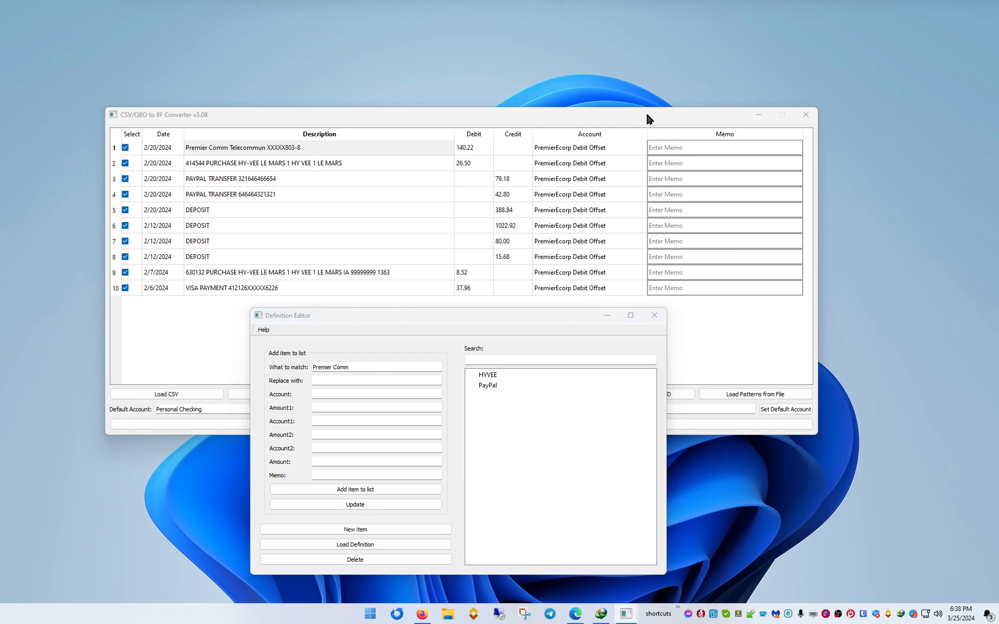
left_click(318, 381)
type("Premier Communications")
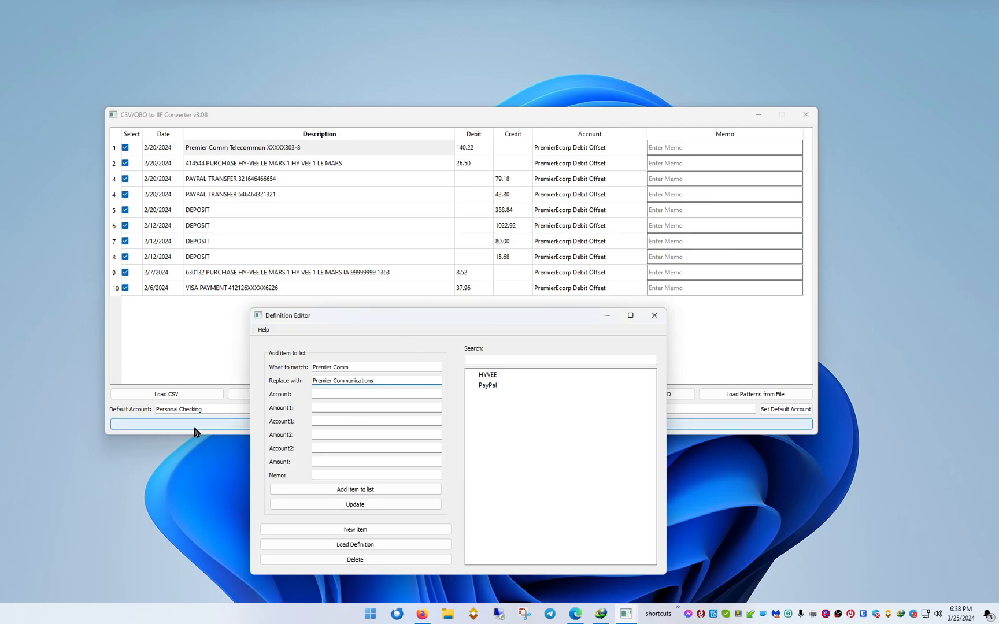
Set the Premier Communications item's Amount1 to 31.00 and Account1 to Business:Direct Expenses - Business:Telephone.
left_click(327, 408)
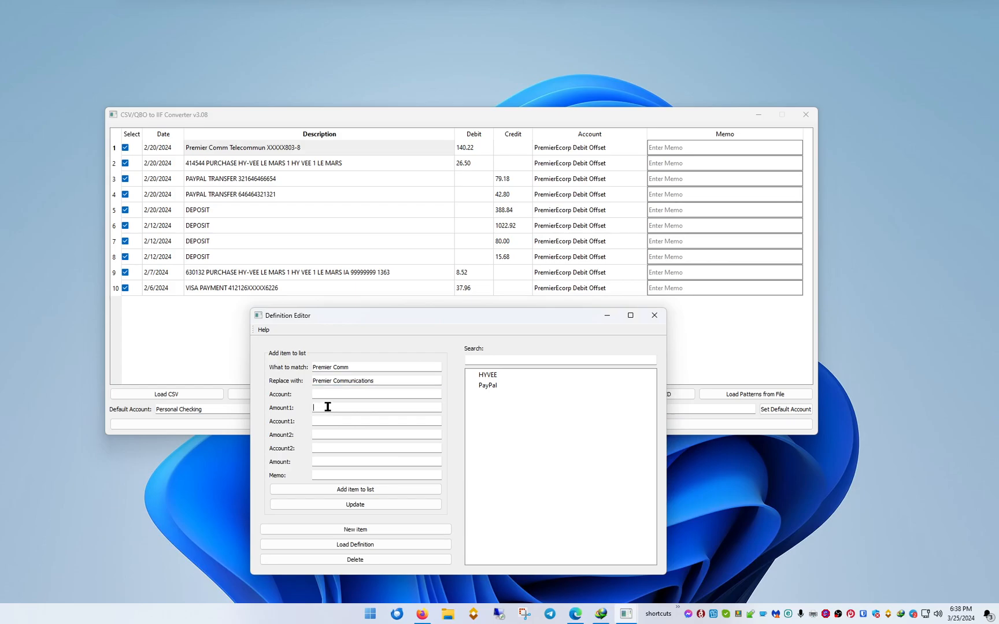
type("1.00")
left_click(328, 422)
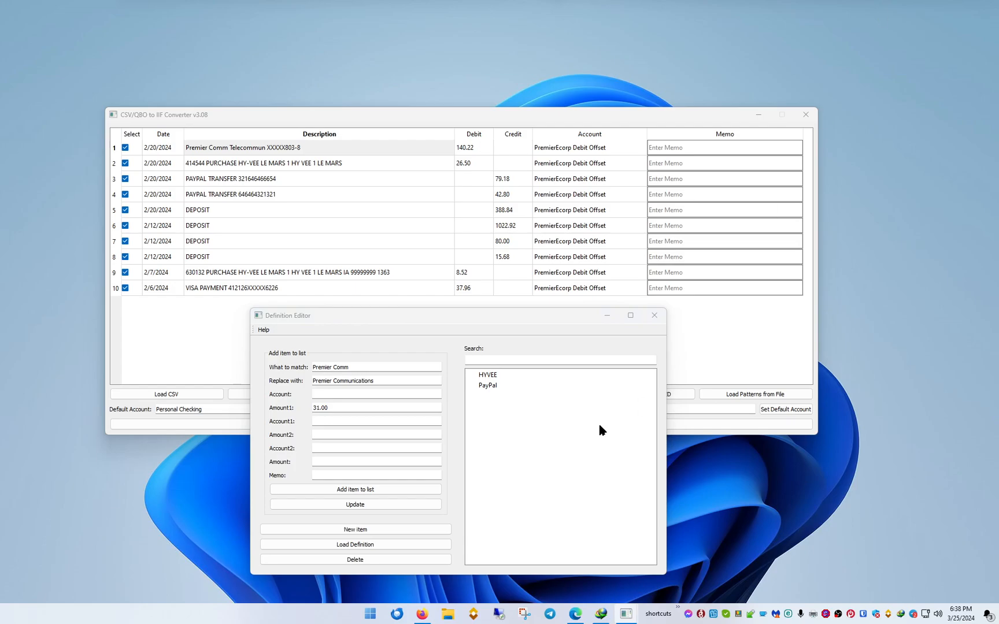
left_click(423, 421)
type("Business:Direct Expenses - Business:Telephone")
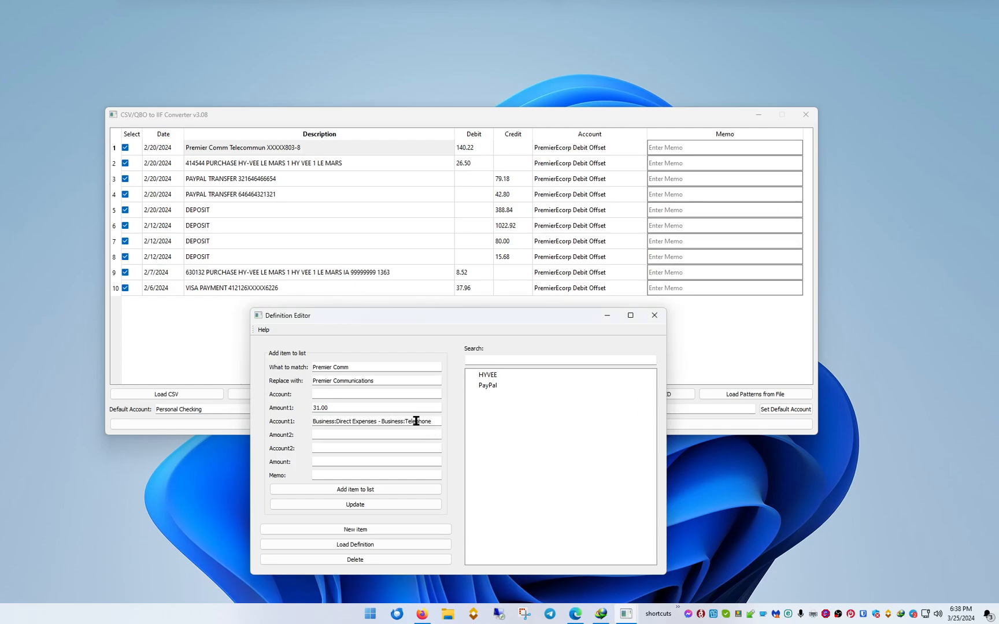
left_click(336, 434)
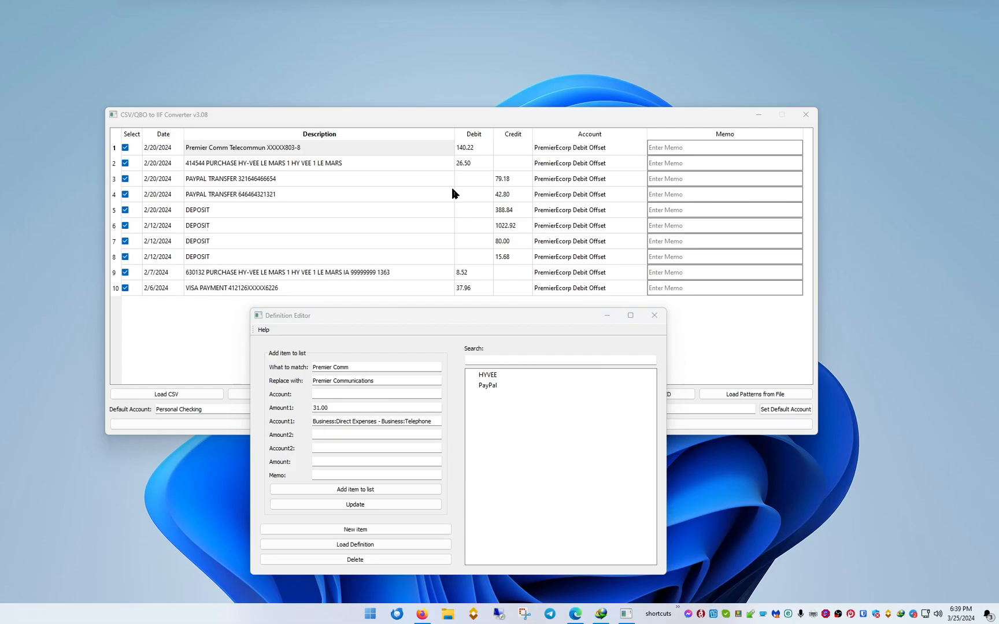
Set the Premier Communications item's Amount2 to 109.22 and Account2 to Business:Direct Expenses - Business:Internet Service.
left_click(341, 432)
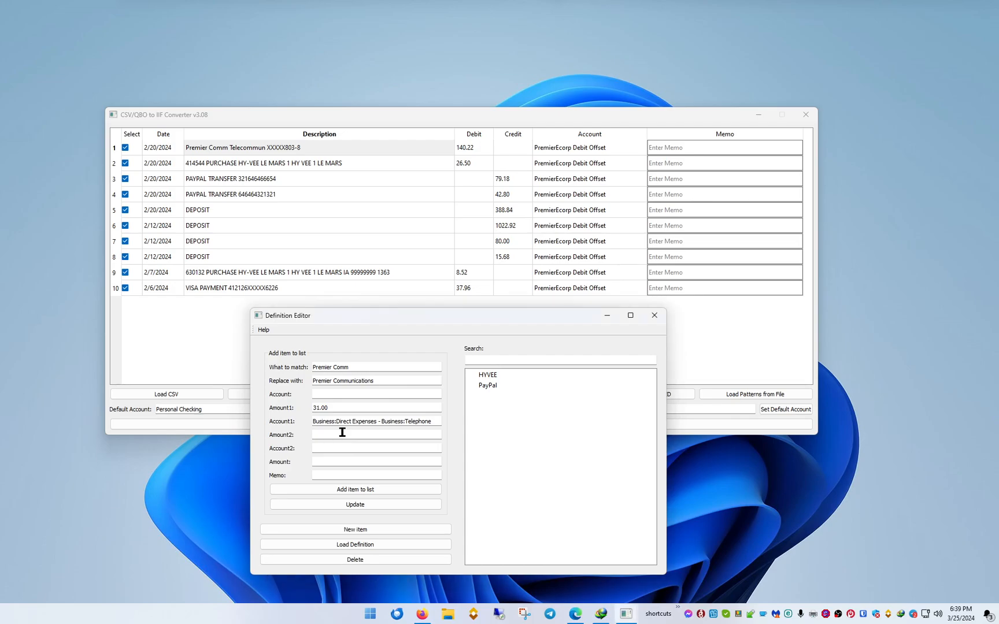
type("109.22")
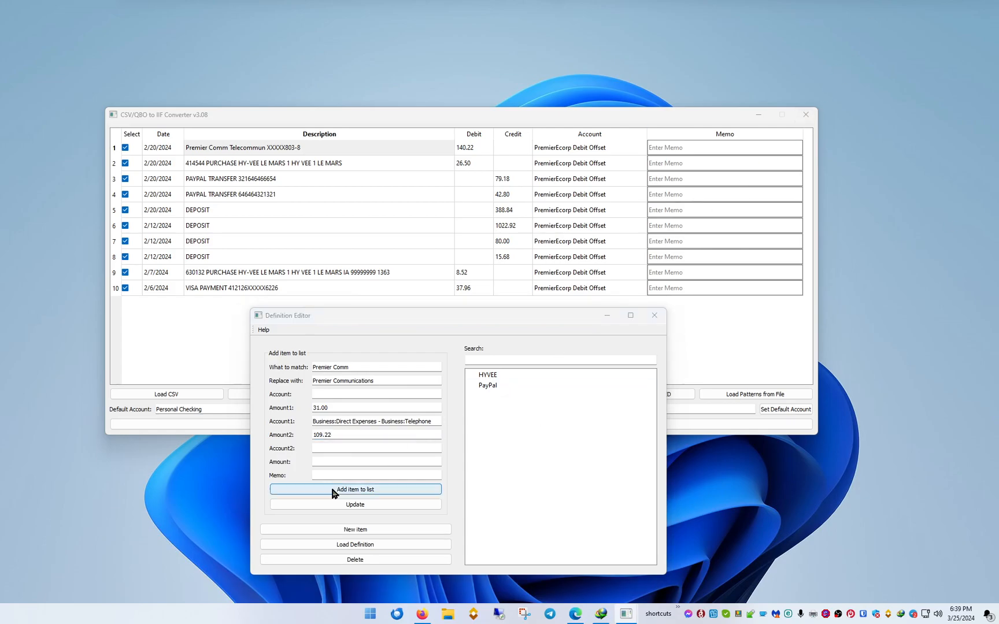
left_click(328, 450)
type("Business:Direct Expenses - Business:Internet Service")
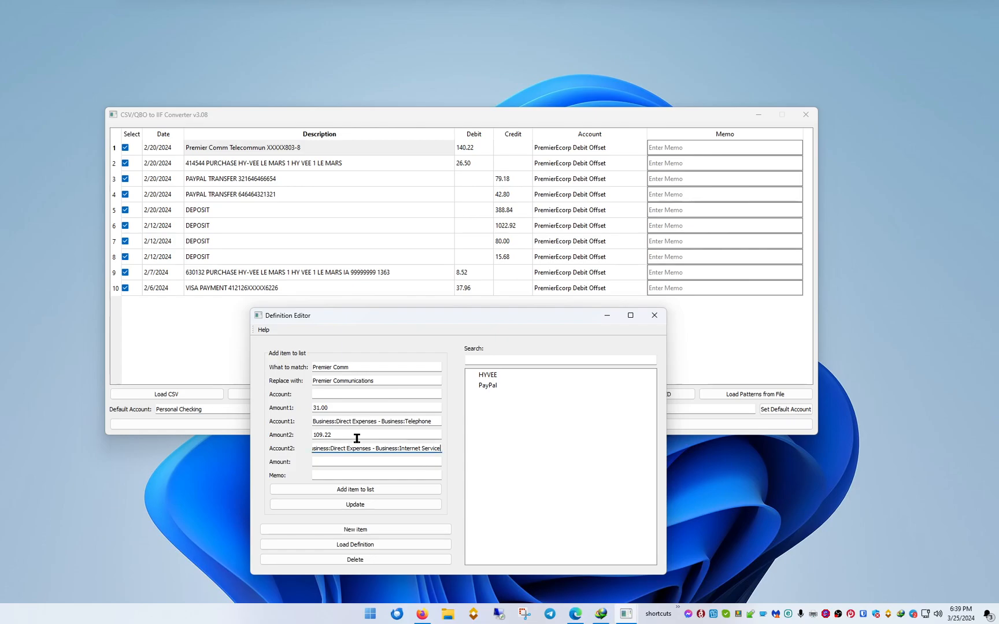
left_click_drag(357, 435, 297, 452)
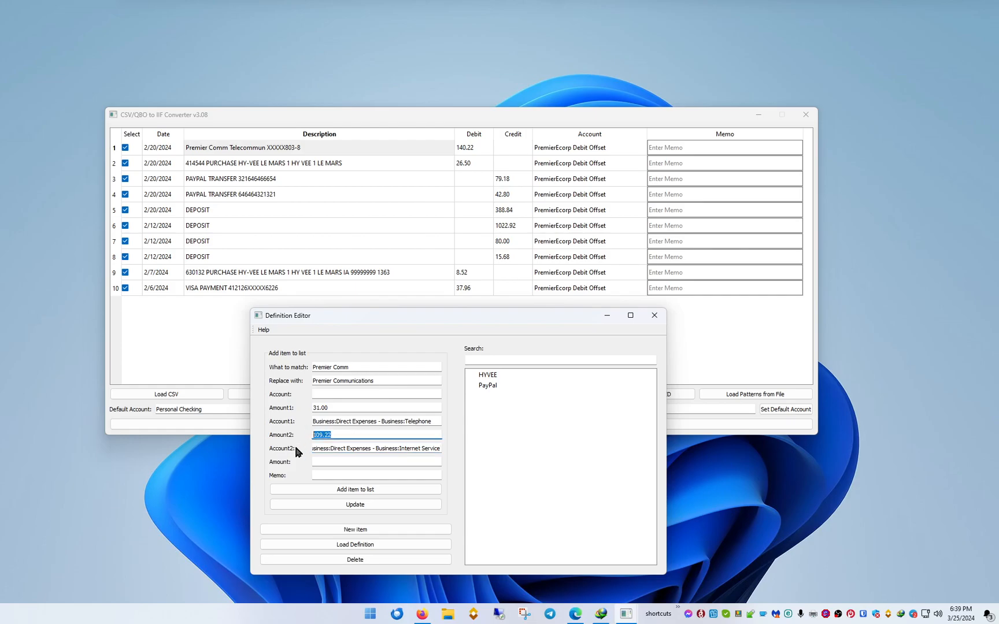
Add the Premier Communications item to the definition list, accepting PremierEcorp Debit Offset for the empty account.
left_click(353, 505)
left_click(357, 491)
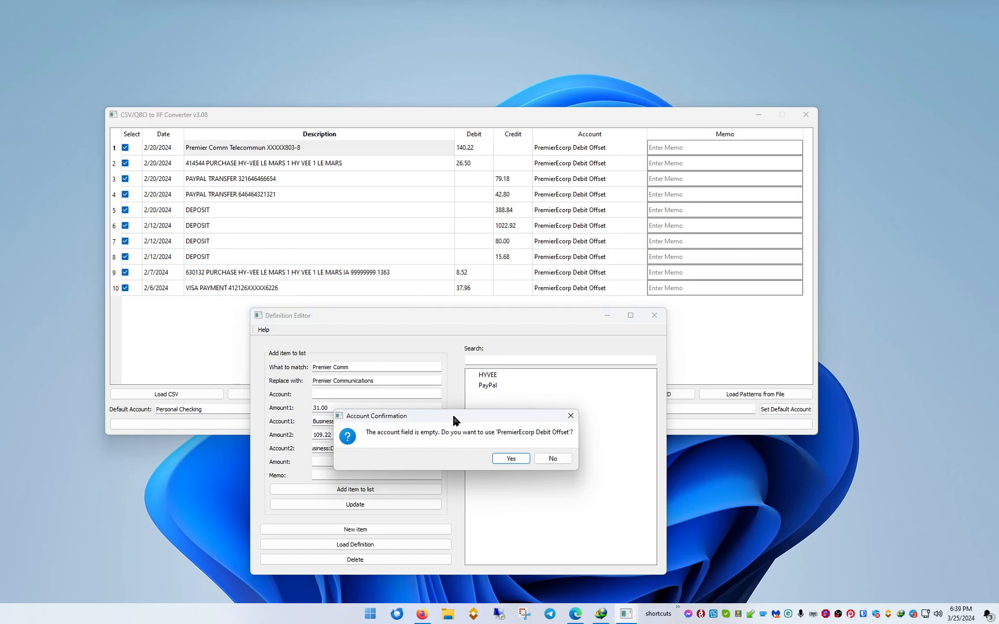
left_click_drag(399, 422, 347, 249)
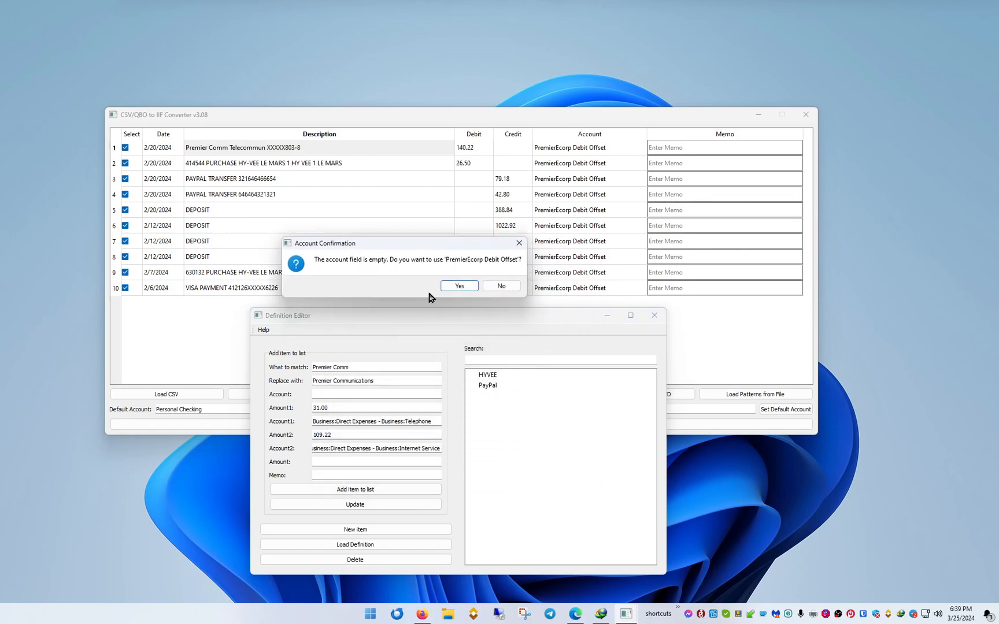
left_click(458, 289)
Open the saved Premier Communications item from the definition list and check its account value.
left_click(518, 398)
left_click_drag(339, 394, 276, 392)
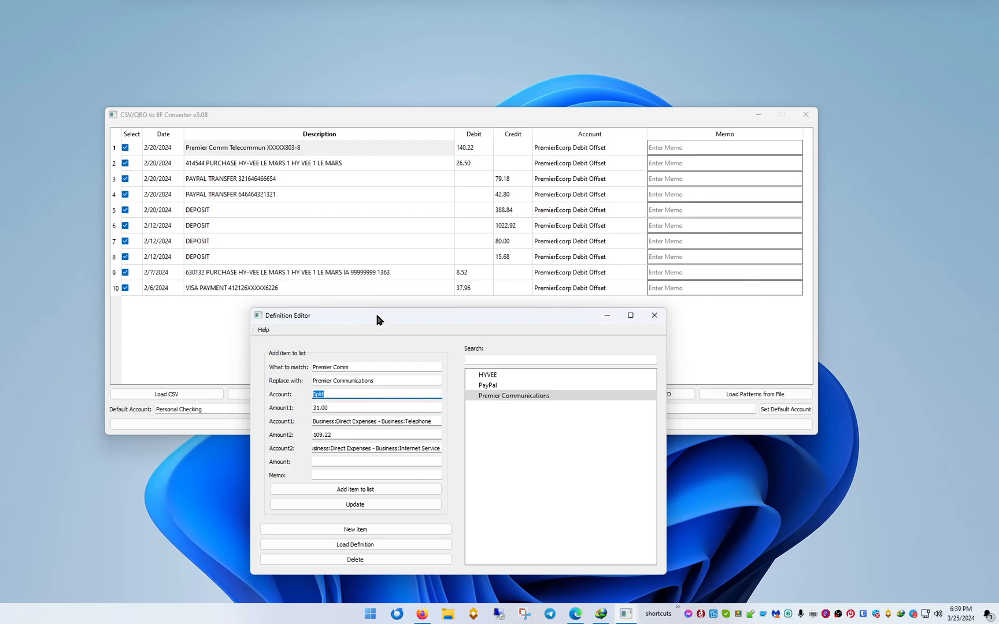
left_click_drag(377, 316, 367, 326)
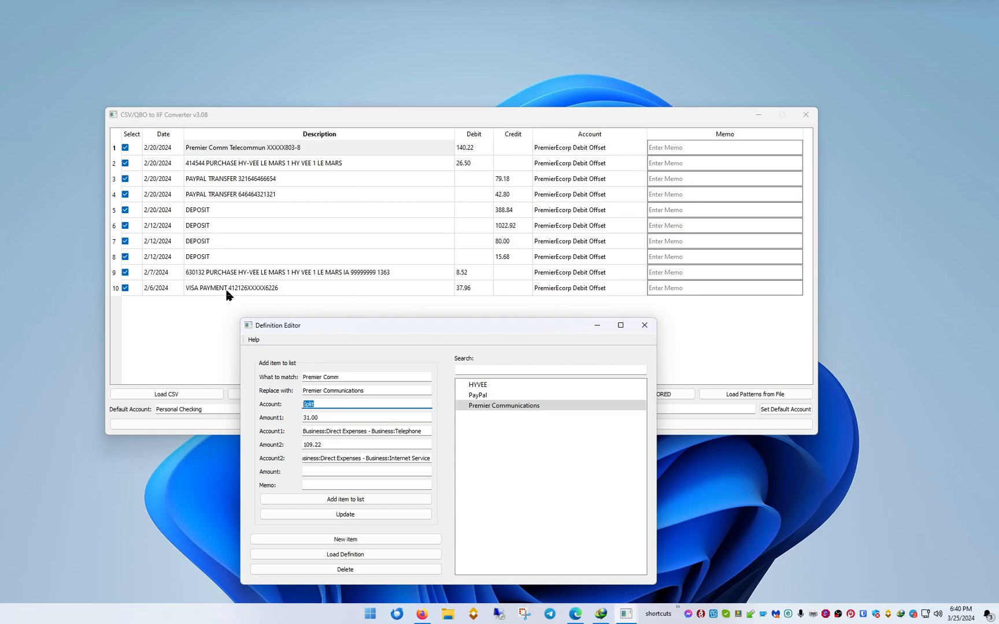
Start a new blank definition item.
left_click(361, 541)
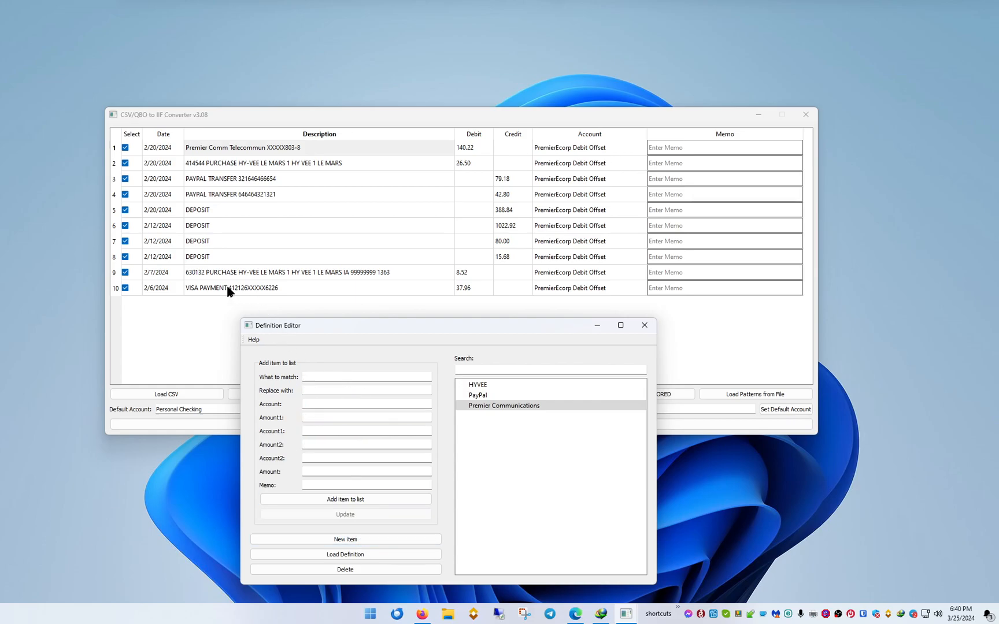